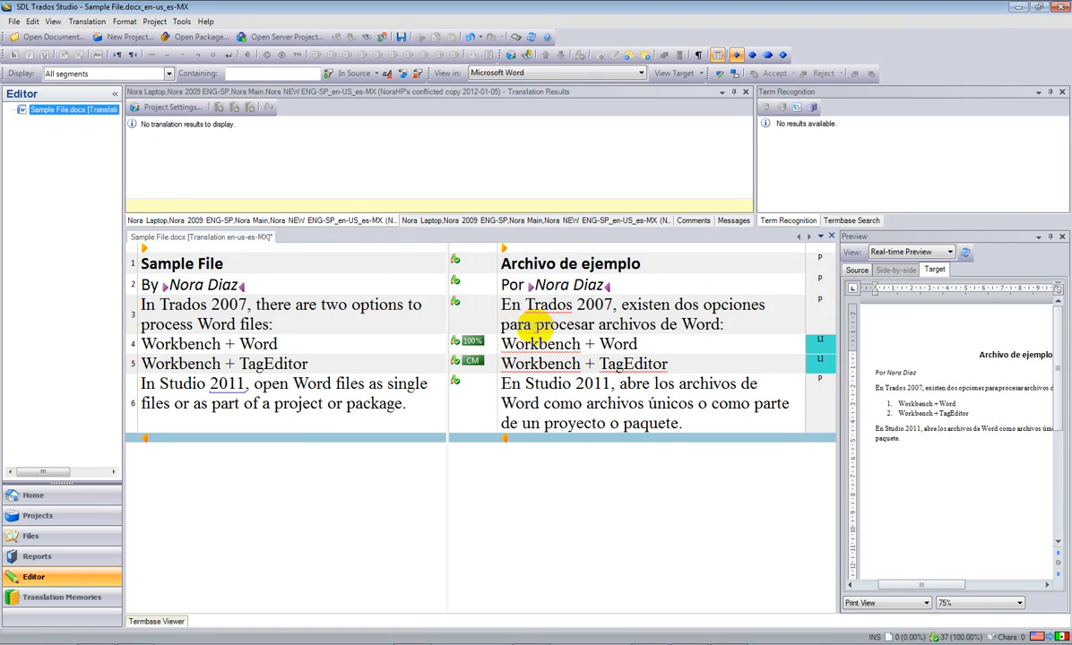
Bring up the Open Document dialog from the toolbar, showing the Sample Files folder.
click(53, 37)
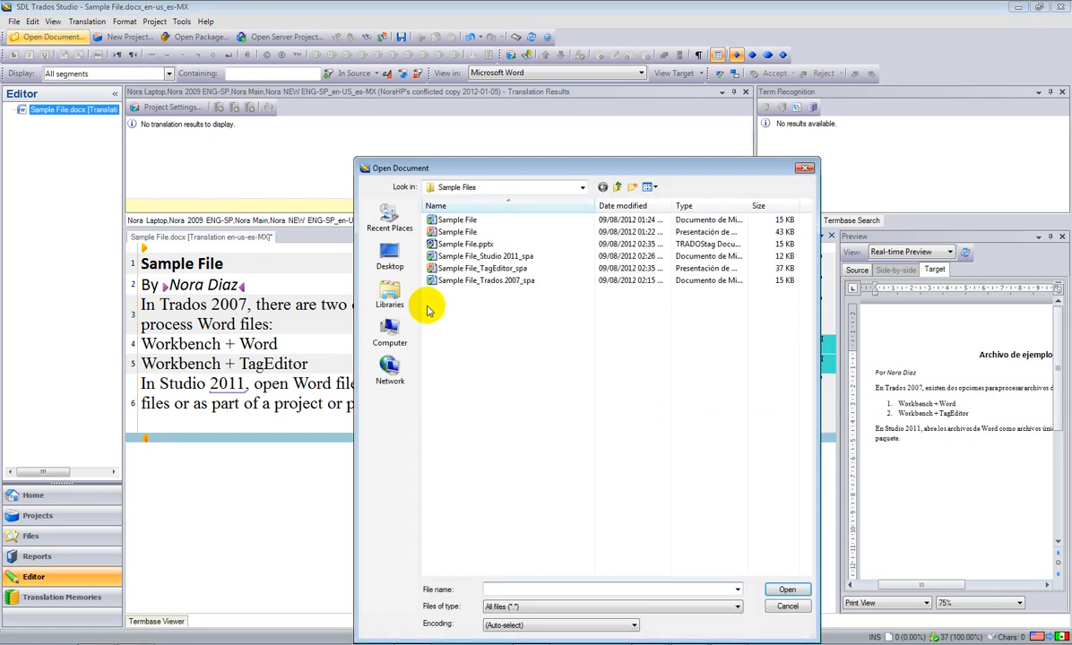
Open Sample File.pptx for en-US to es-MX translation.
click(459, 233)
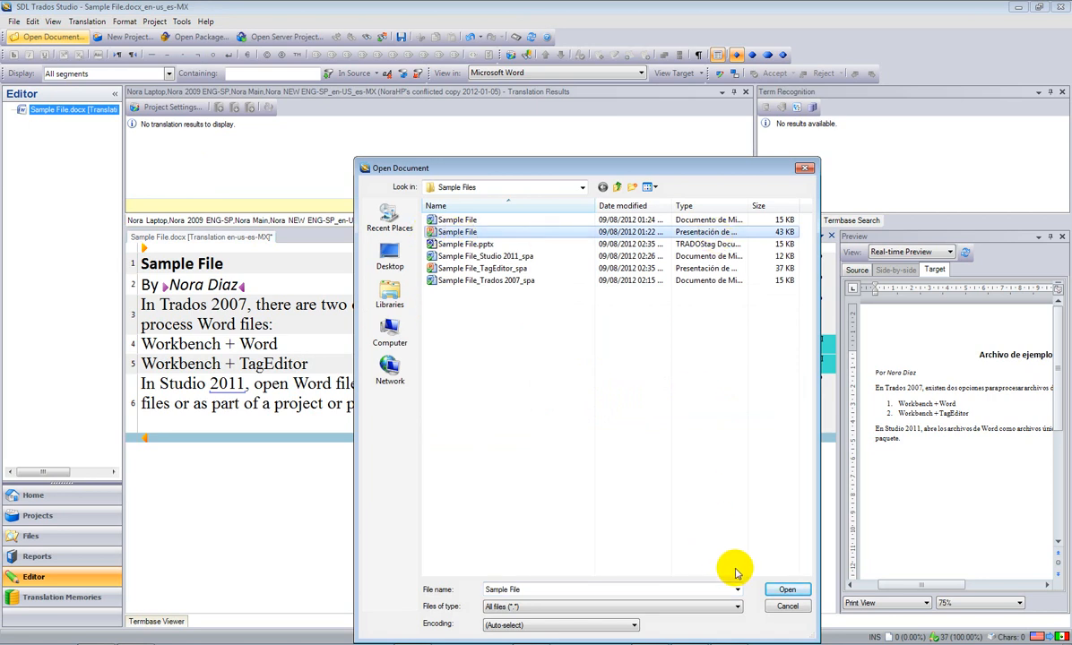
click(787, 592)
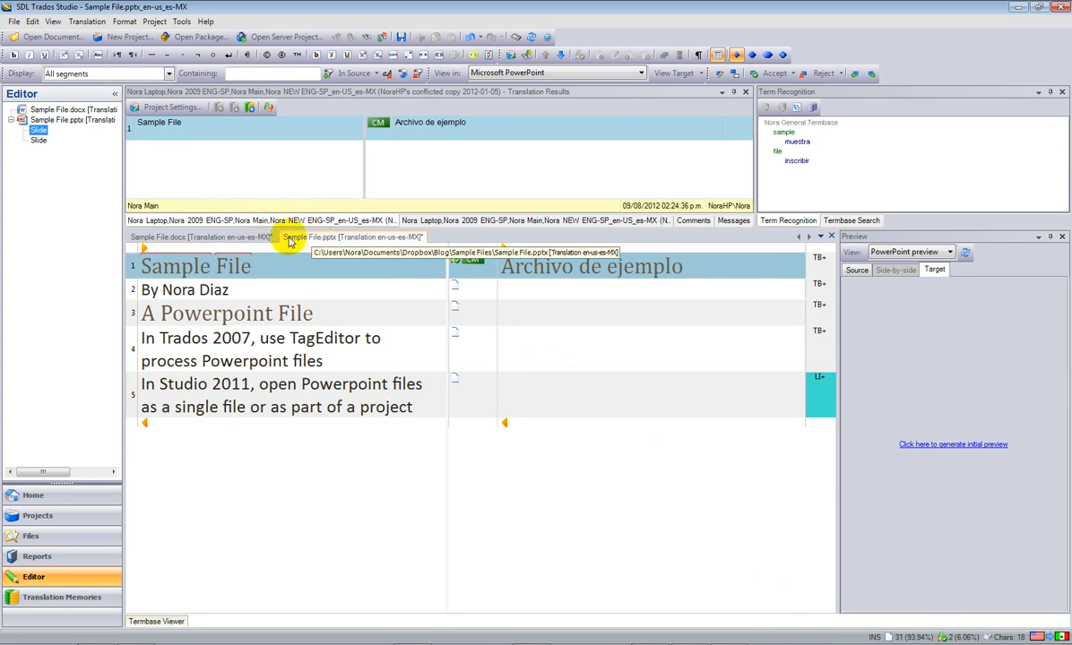
Generate the Sample File.pptx slide preview showing the Spanish title 'Archivo de ejemplo'.
click(199, 238)
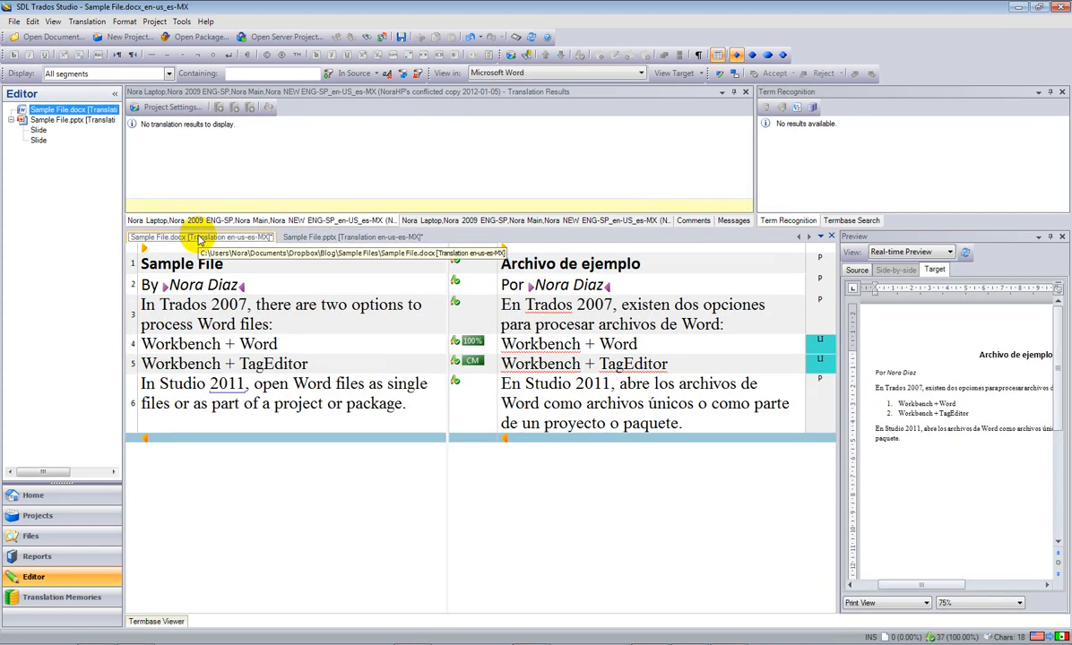
click(305, 237)
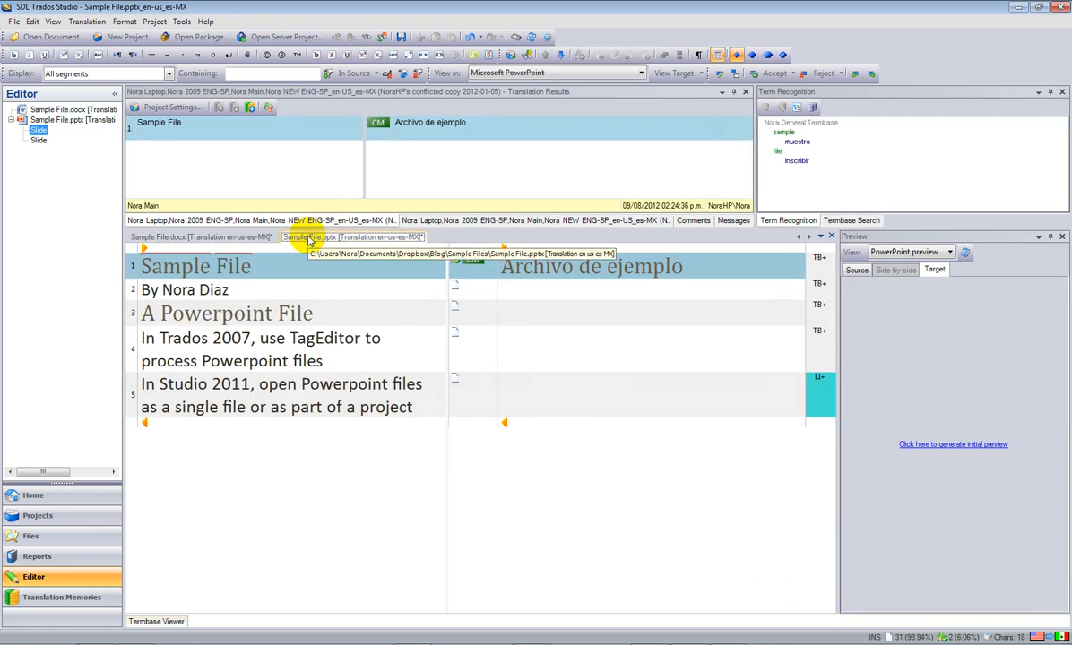
click(960, 448)
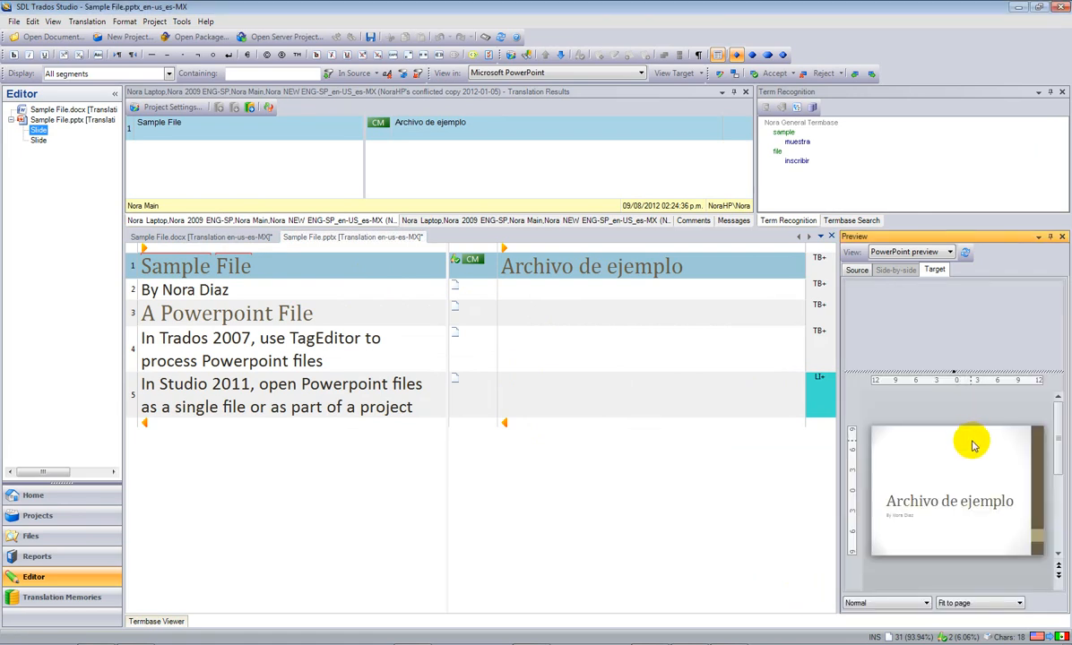
drag(1057, 454, 1055, 411)
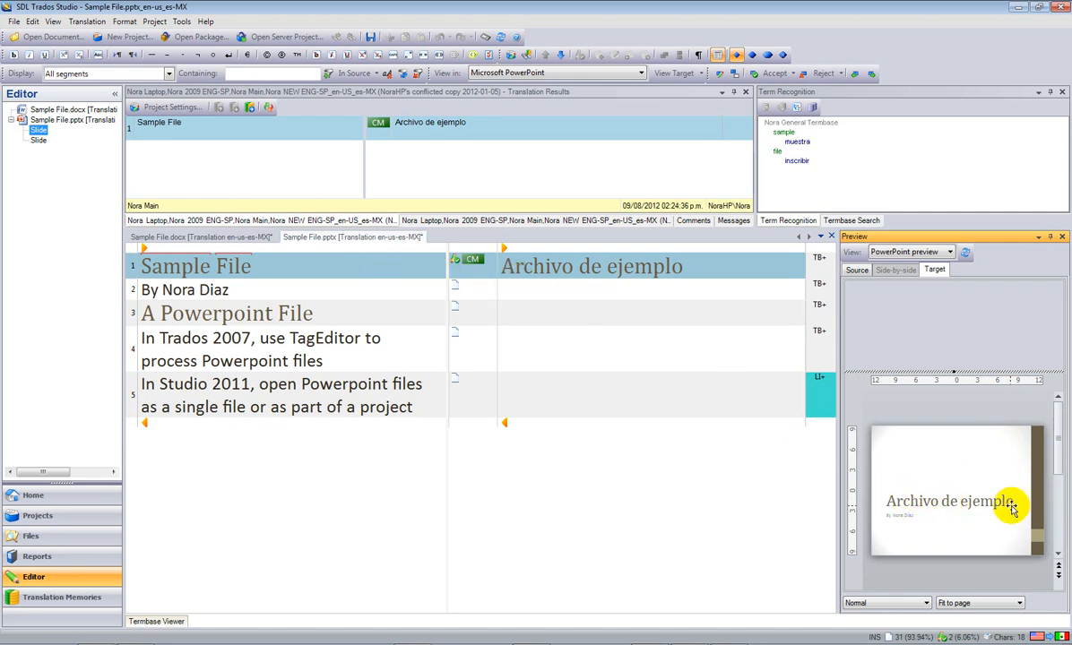
click(706, 271)
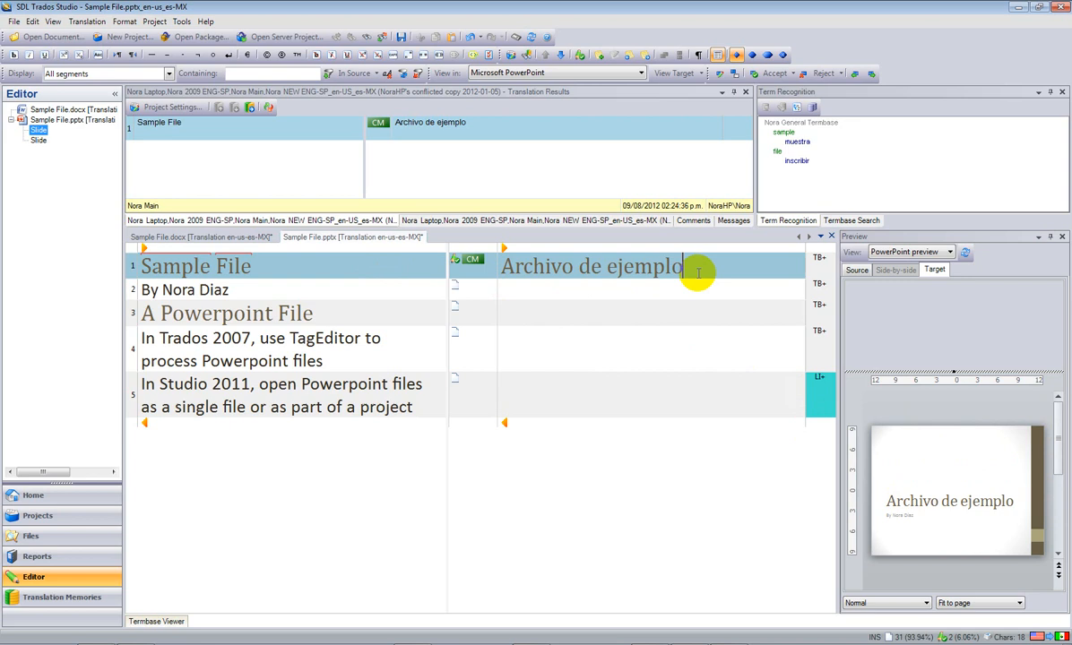
Confirm the title and byline, then translate segment 3 as 'Un archivo de Powerpoint'.
key(ctrl+Return)
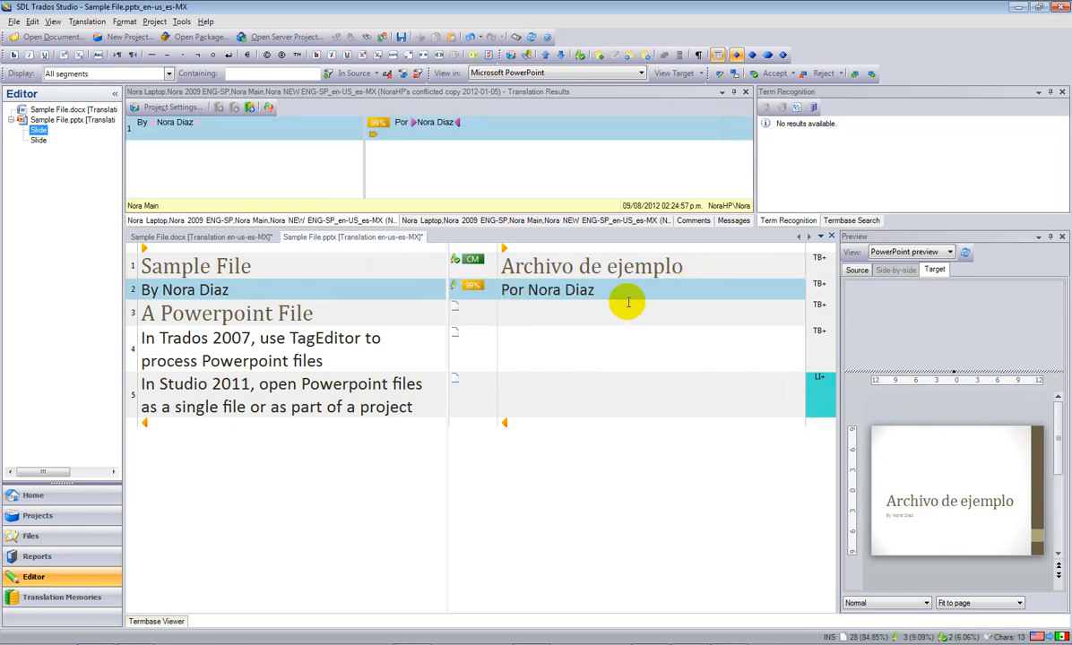
key(ctrl+Return)
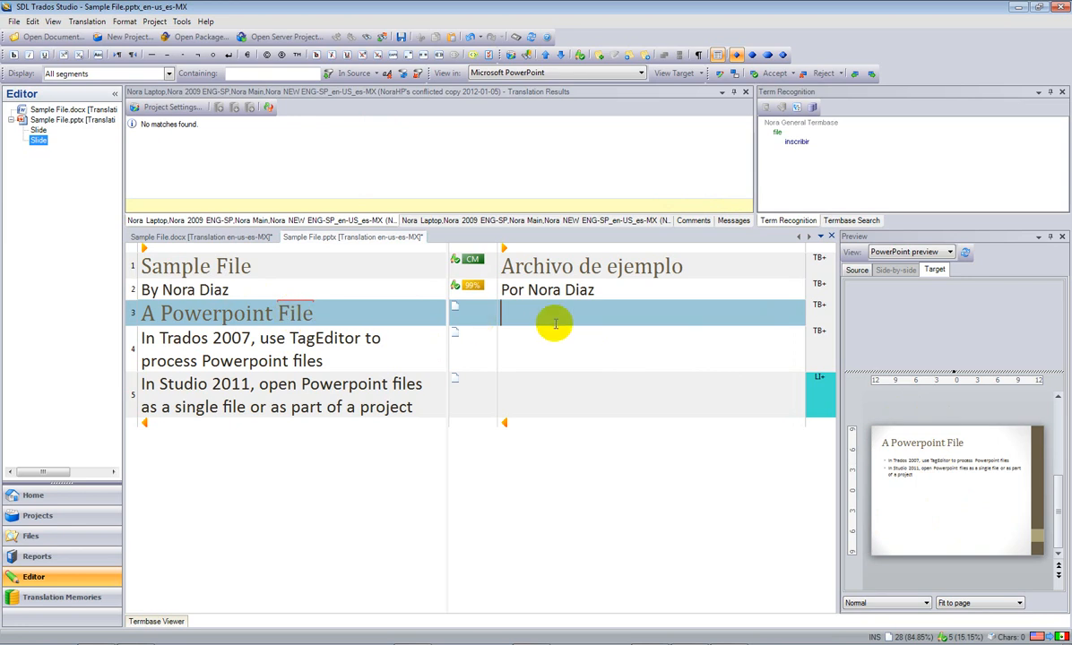
text(U)
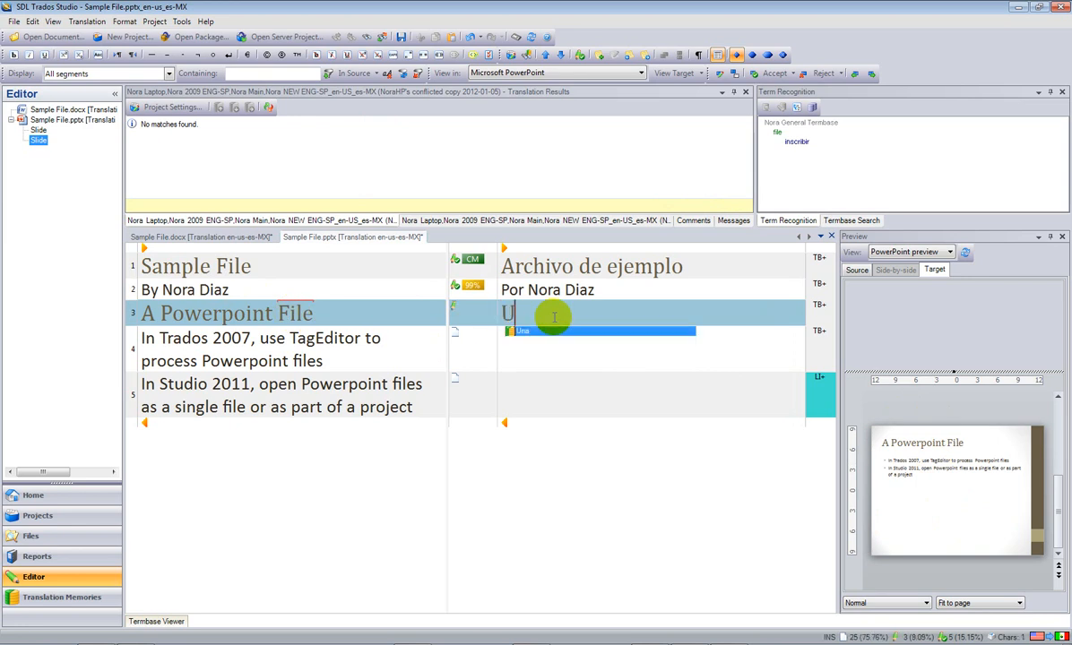
text(n archivo de Powerpoint)
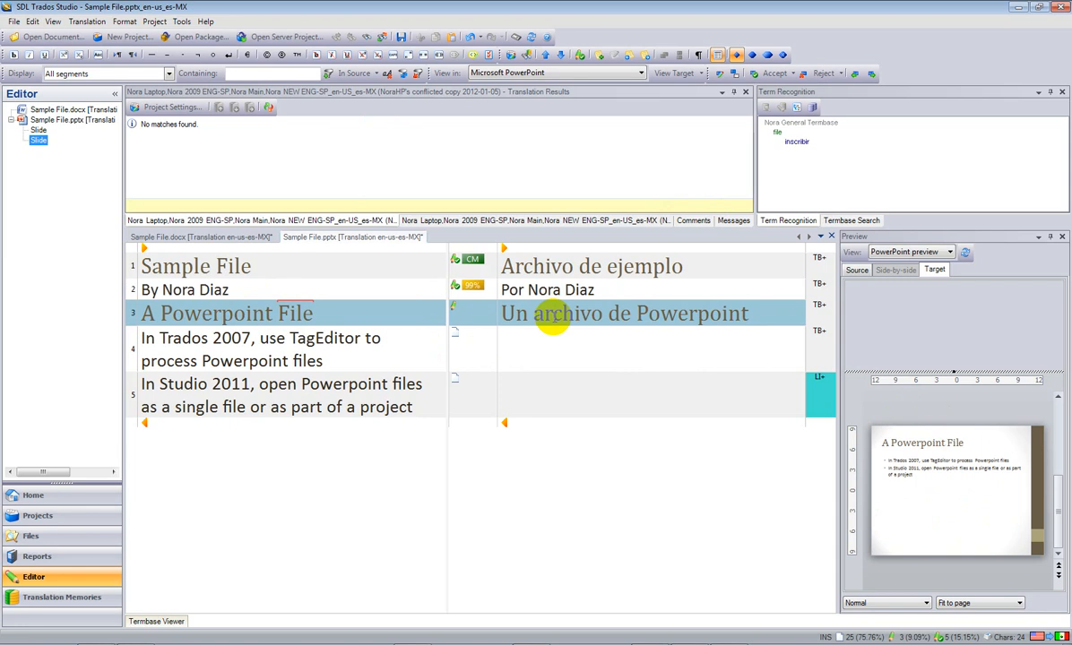
key(ctrl+Return)
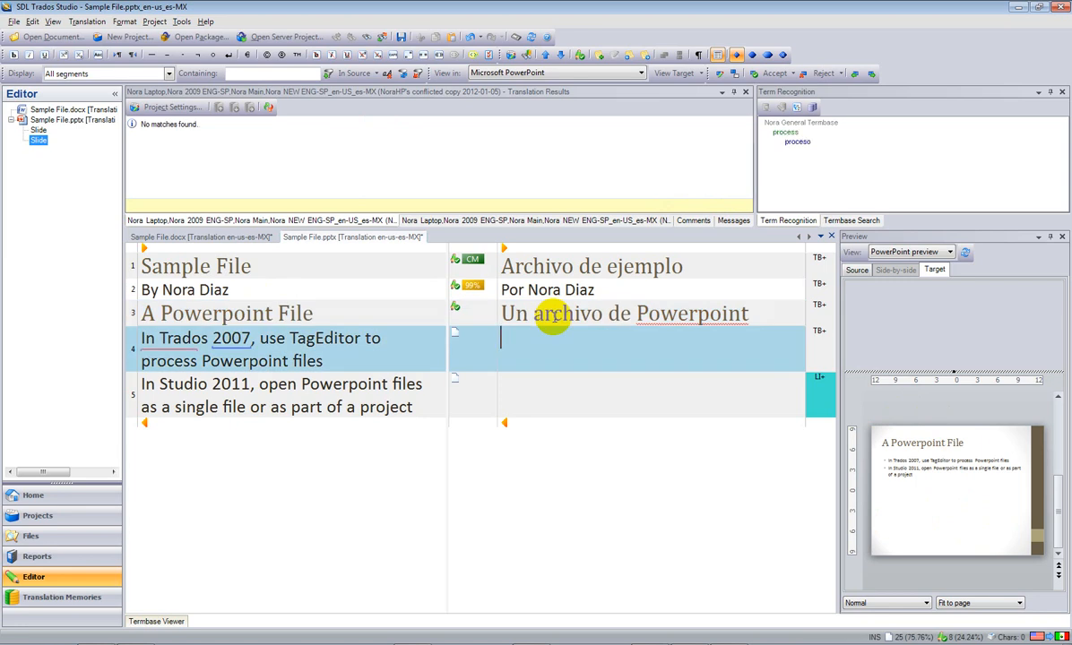
Translate and confirm segment 4: 'En Trados 2007, usa TagEditor para procesar archivos de Powerpoint'.
text(En Trados )
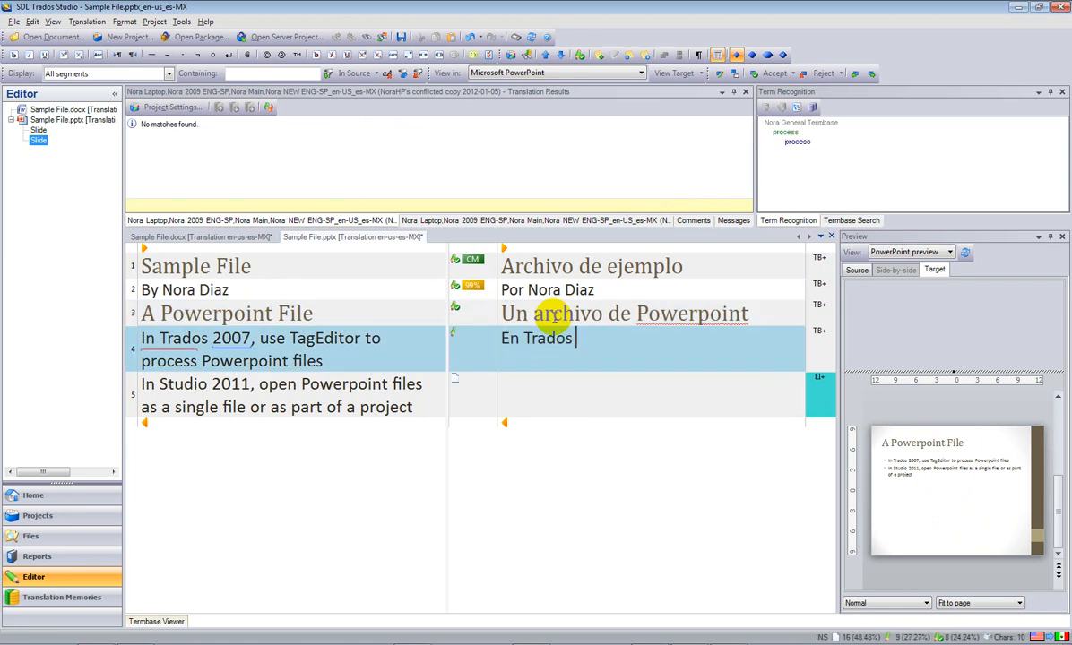
text(2007, usa TagEditor)
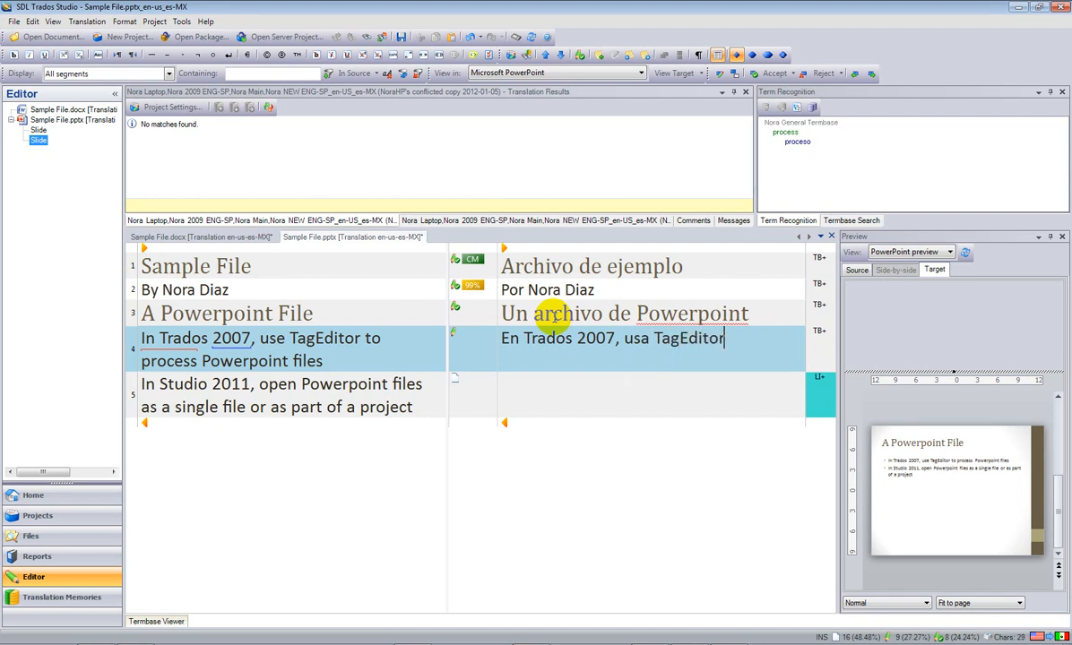
text( para procesar ar)
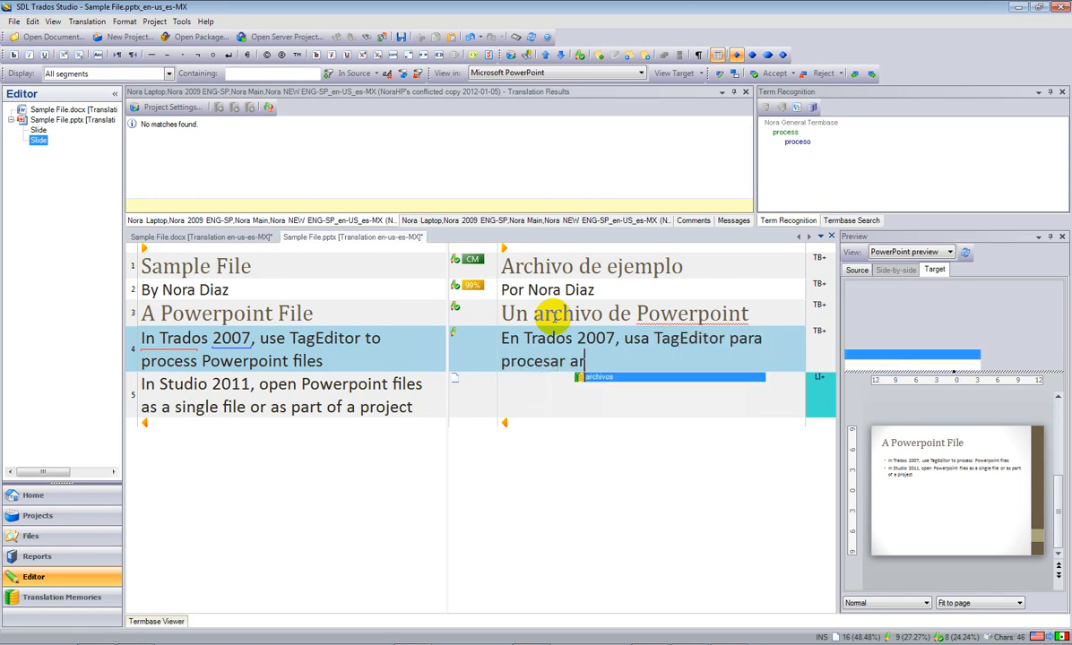
key(Return)
text(de Powerpoint)
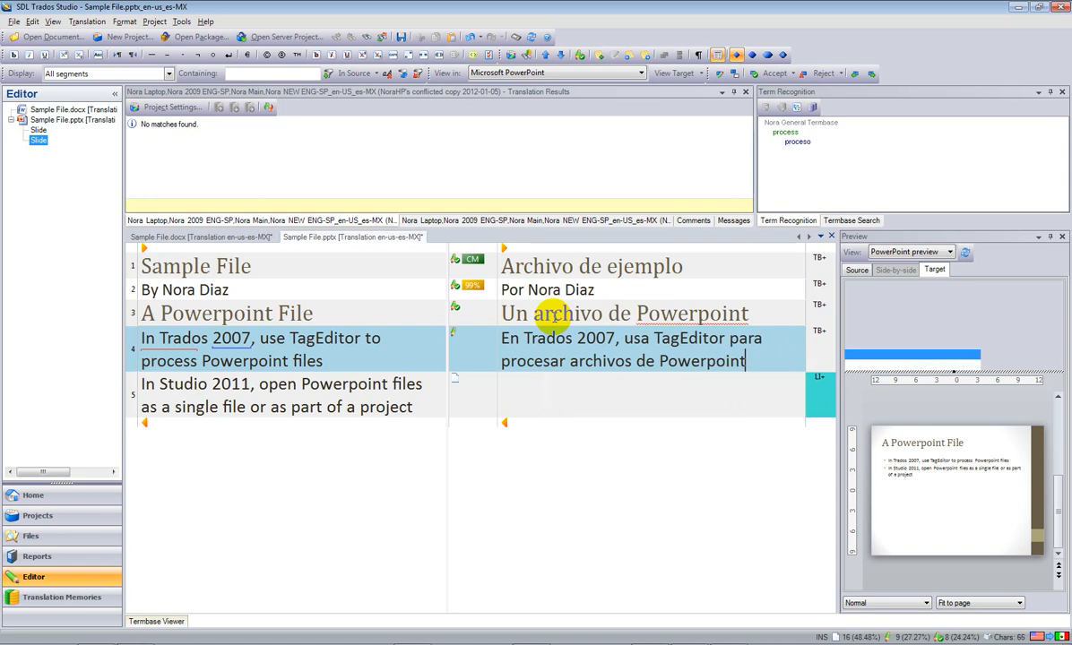
key(ctrl+Return)
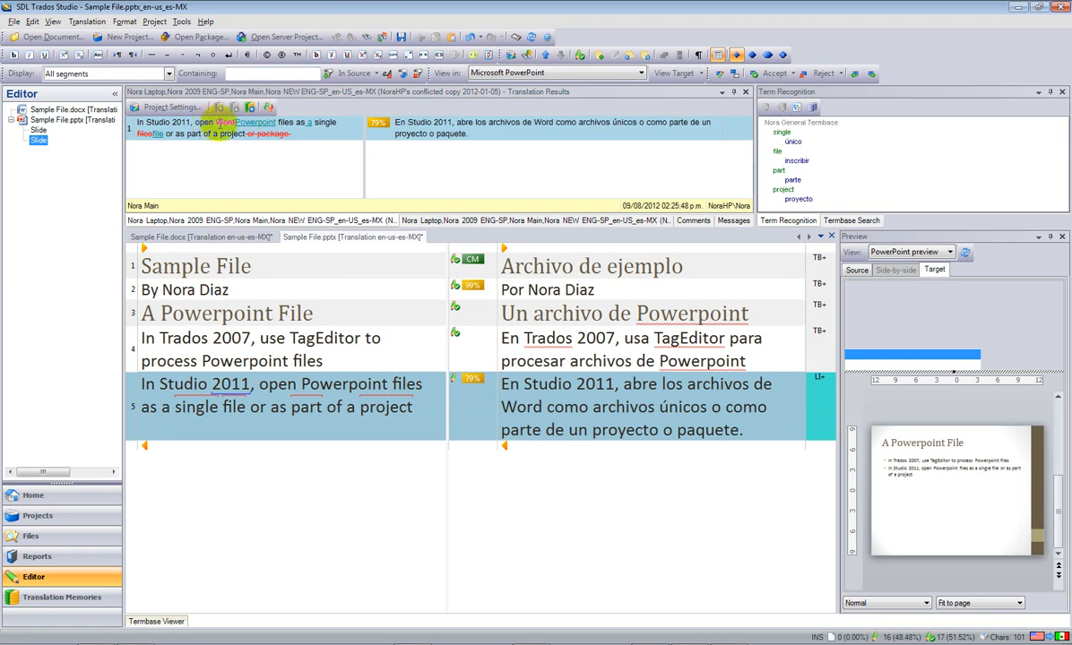
Change segment 5 to say Powerpoint and 'un archivo único', remove 'o paquete', and confirm.
double_click(522, 407)
text(Powerpoint)
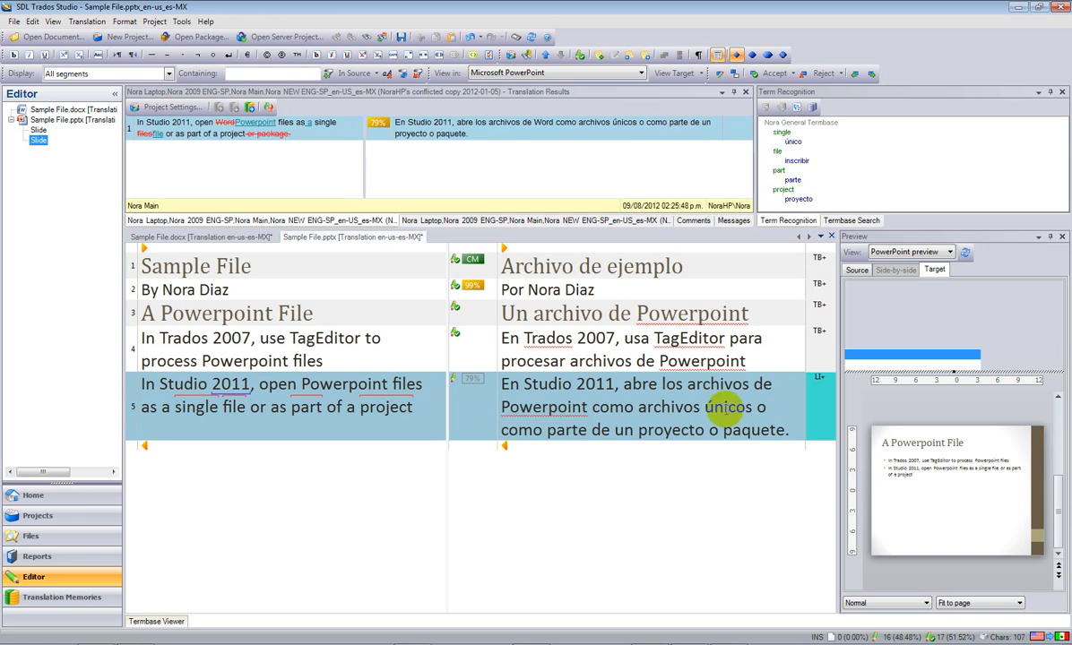
click(638, 408)
text(un)
key(BackSpace)
key(ctrl+Right)
key(ctrl+Right)
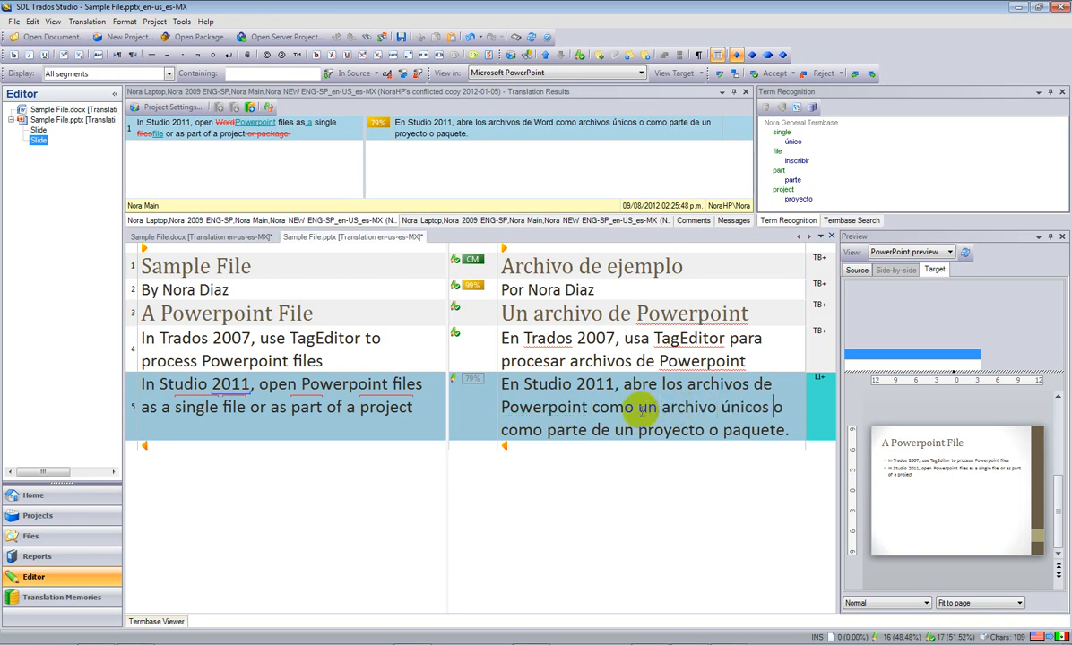
key(End)
key(ctrl+shift+Left)
key(ctrl+shift+Left)
key(shift+Left)
text(.)
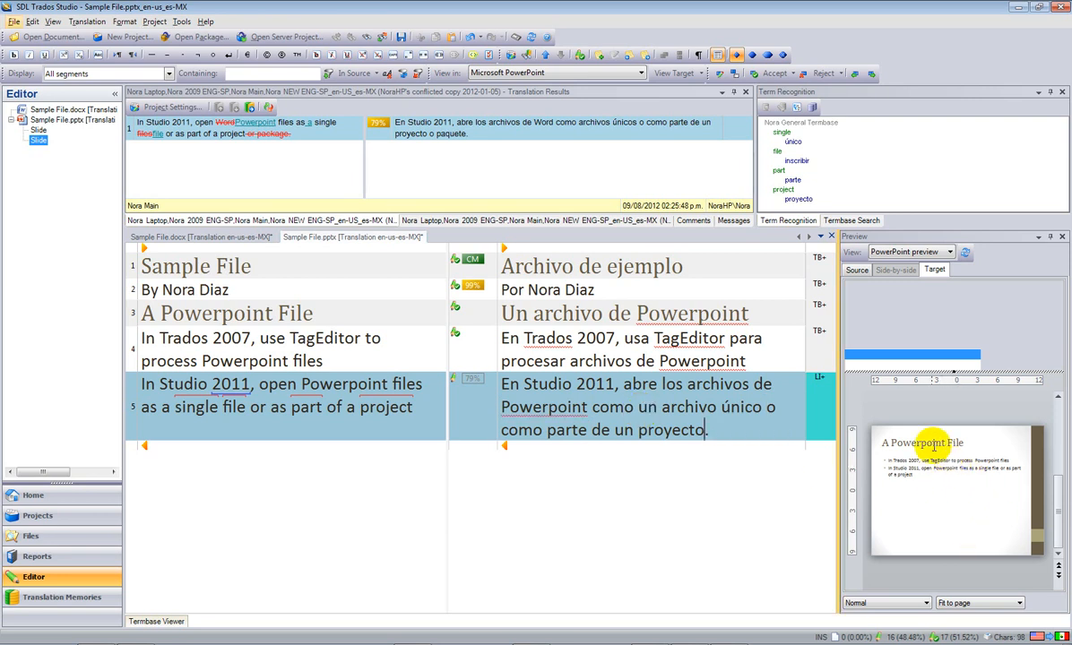
key(ctrl+Return)
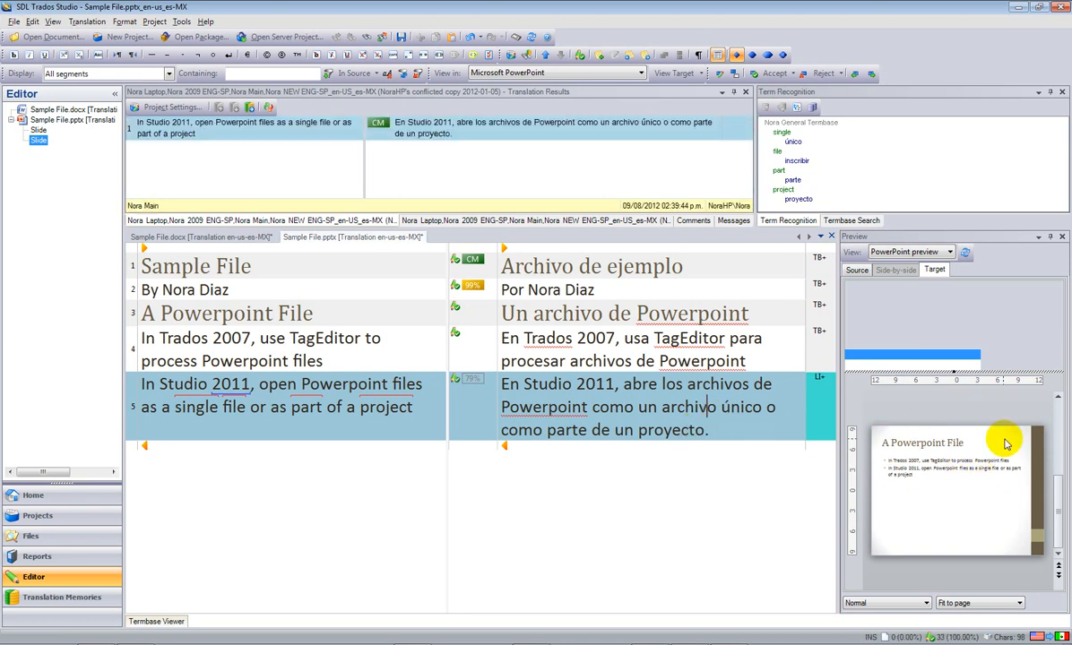
Scroll the slide preview and check the bullet text and slide title.
click(1064, 408)
drag(1060, 399, 1060, 559)
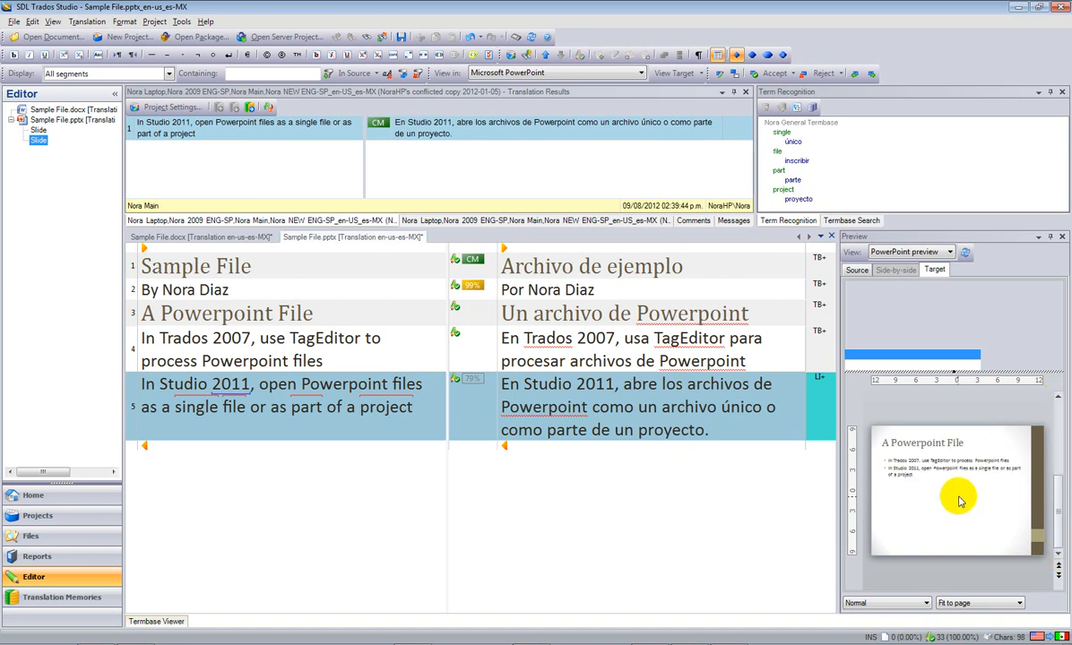
click(921, 461)
click(964, 441)
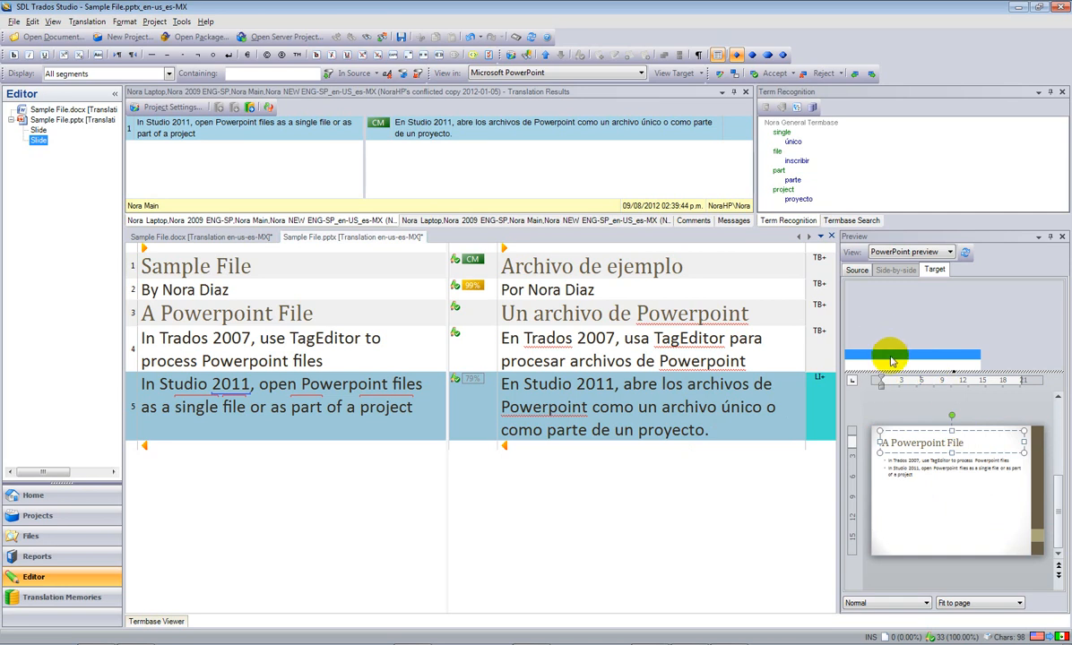
Regenerate the Sample File.pptx target preview so the slide shows the Spanish text.
click(965, 252)
click(938, 448)
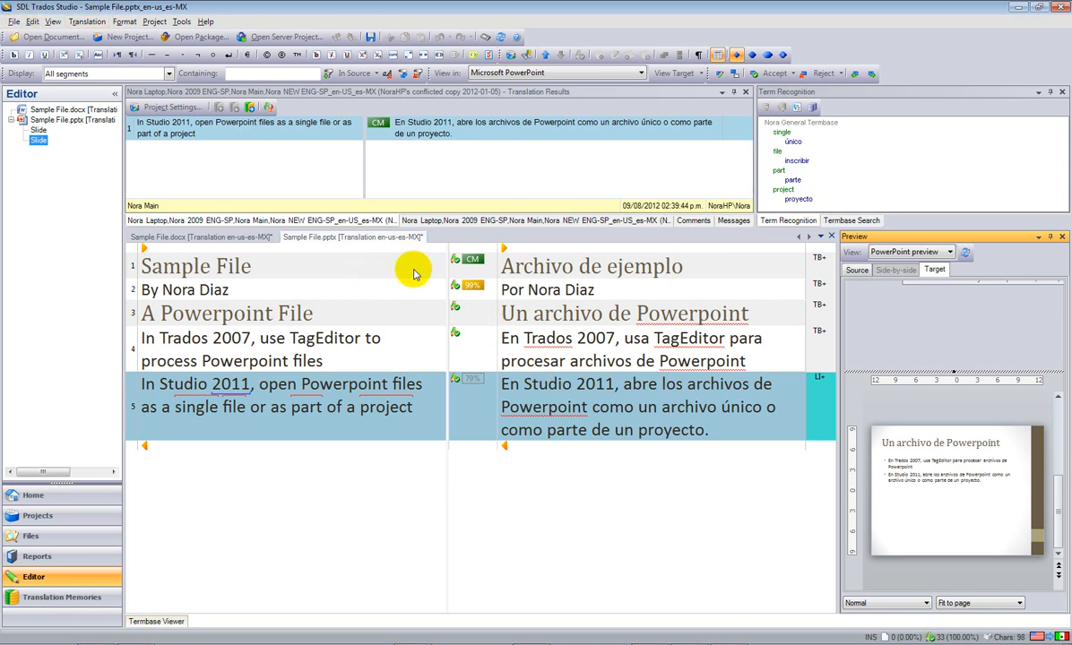
Save the Spanish target file as 'Sample File_Studio 2011_spa' via Save Target As.
click(14, 21)
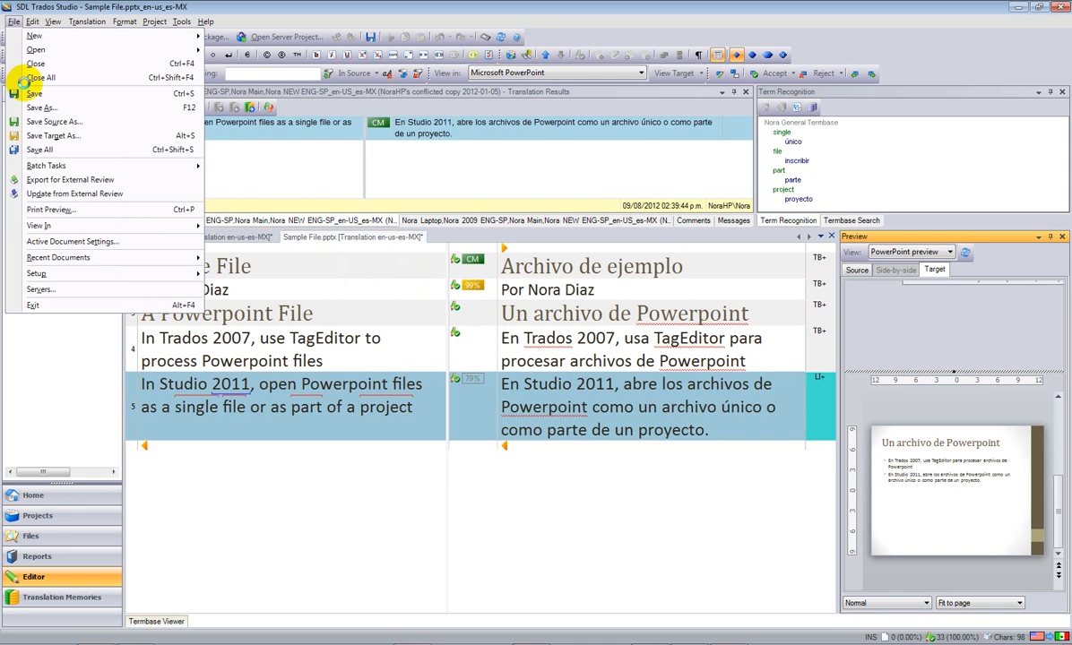
click(45, 135)
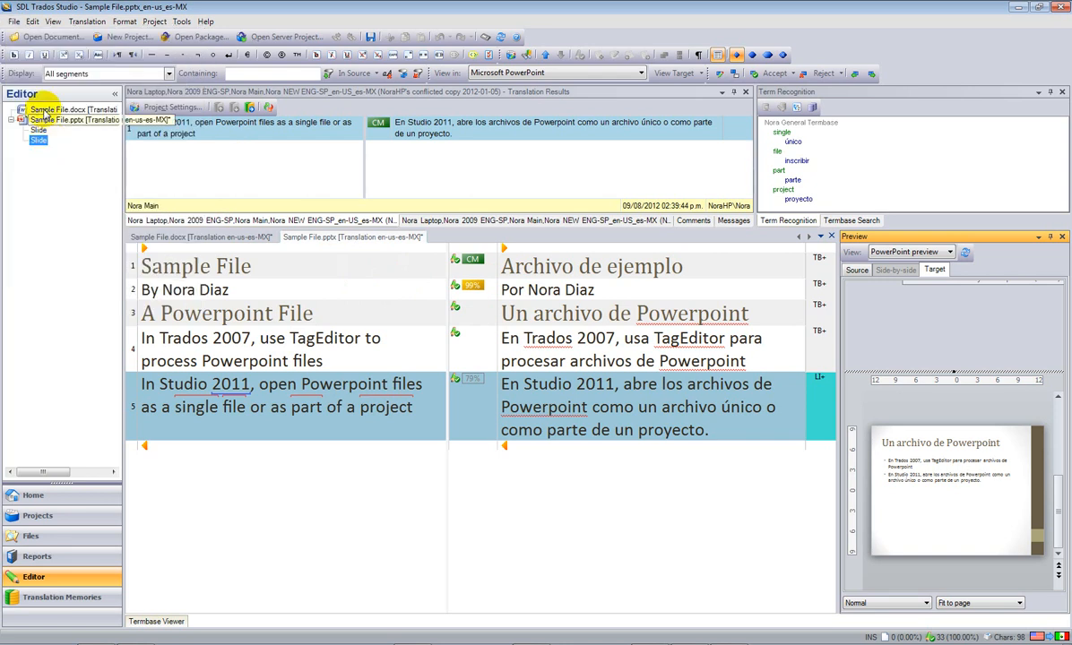
click(14, 22)
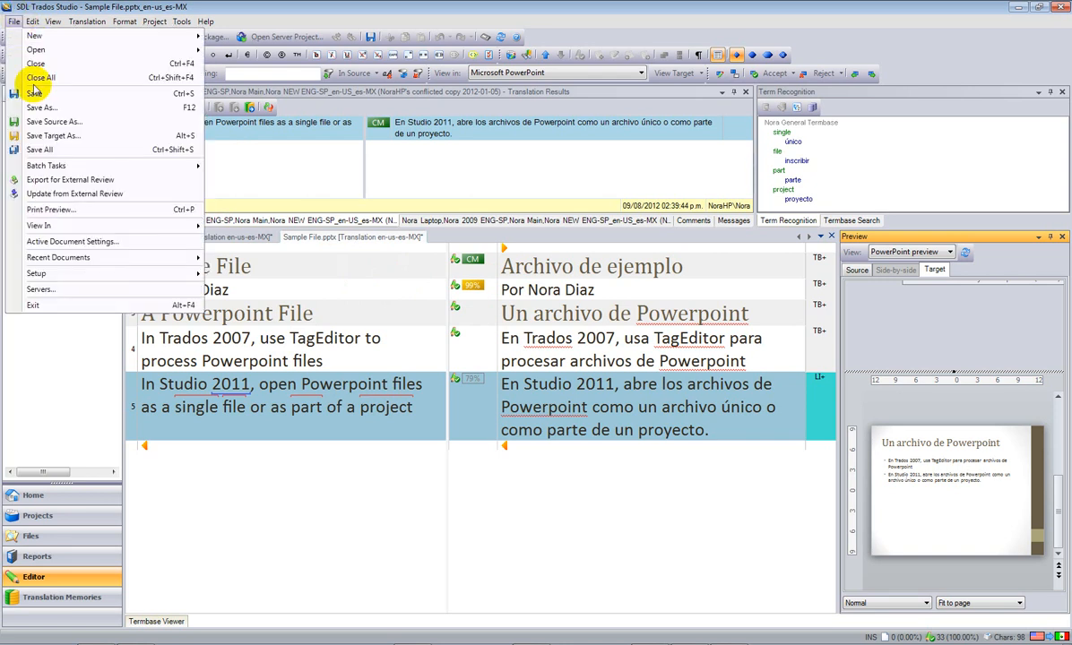
click(52, 136)
key(End)
text(_Stu)
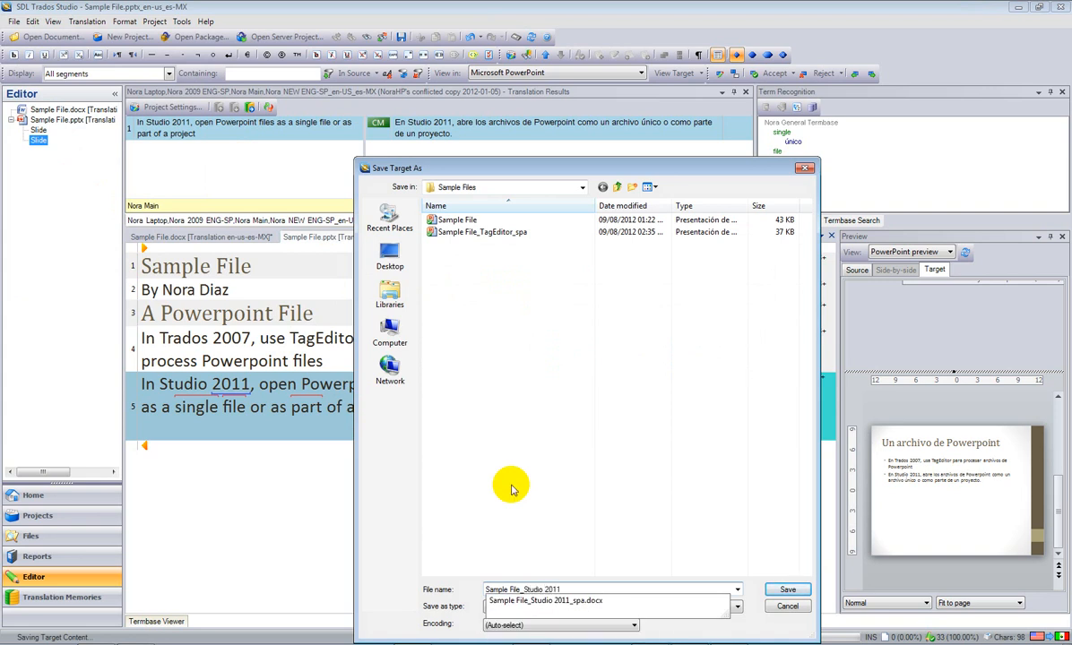
click(642, 557)
click(538, 607)
click(786, 590)
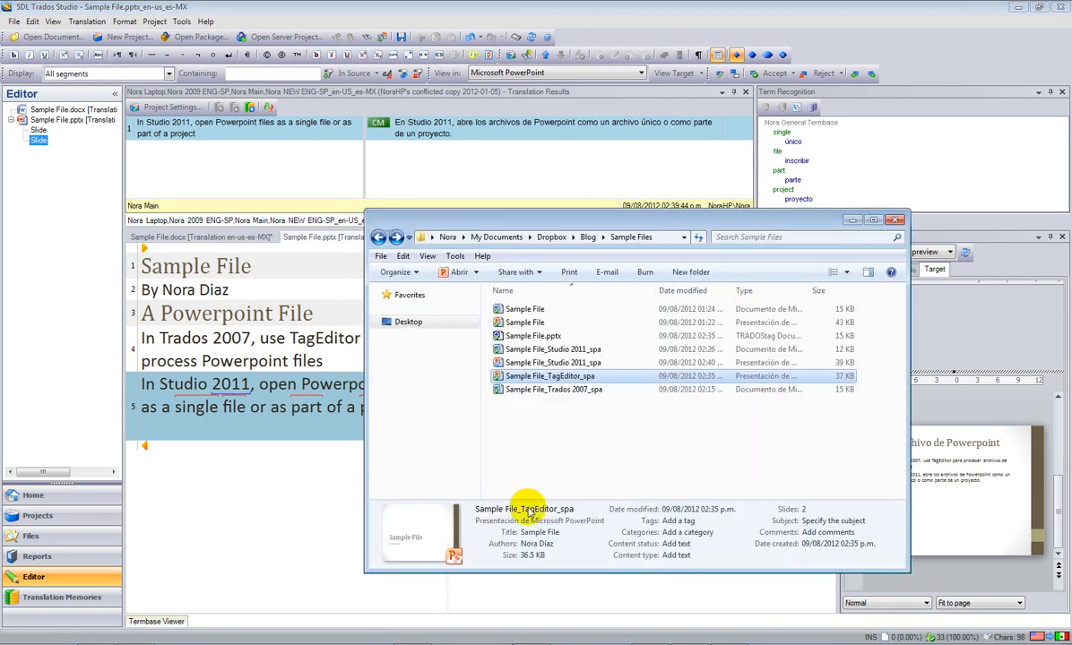
Open Sample File_Studio 2011_spa in PowerPoint and review both Spanish slides.
click(542, 364)
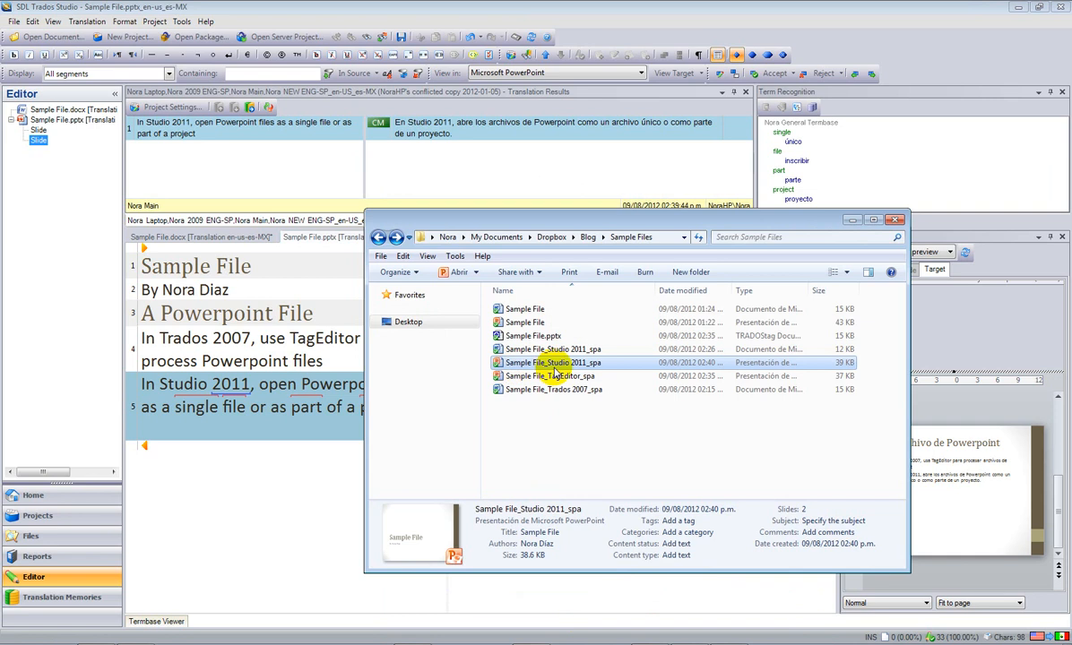
double_click(568, 363)
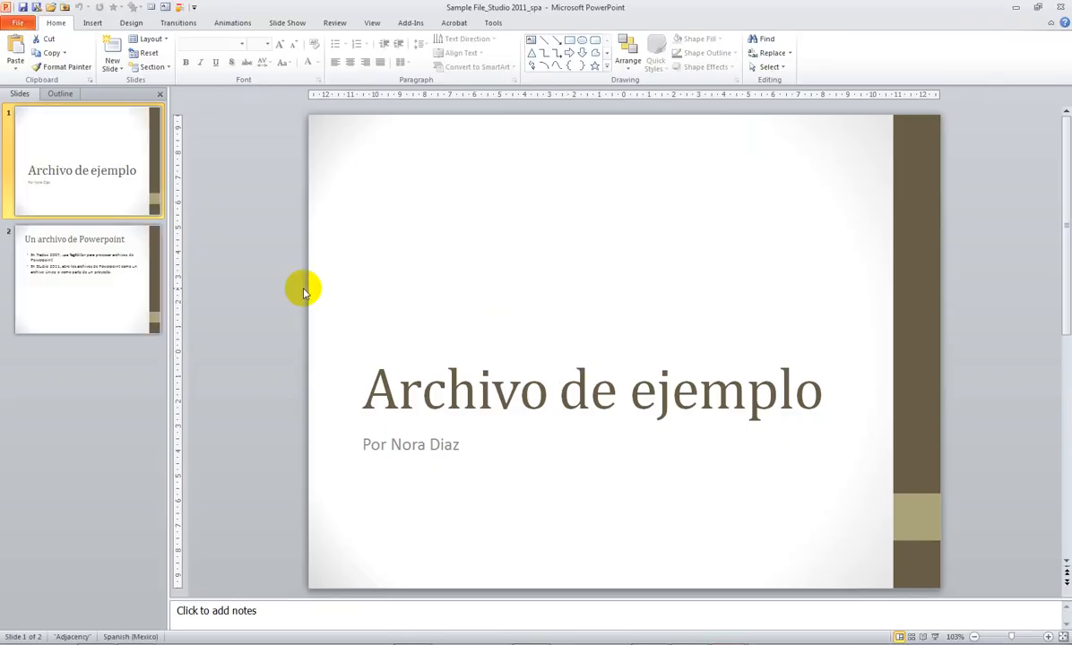
click(108, 272)
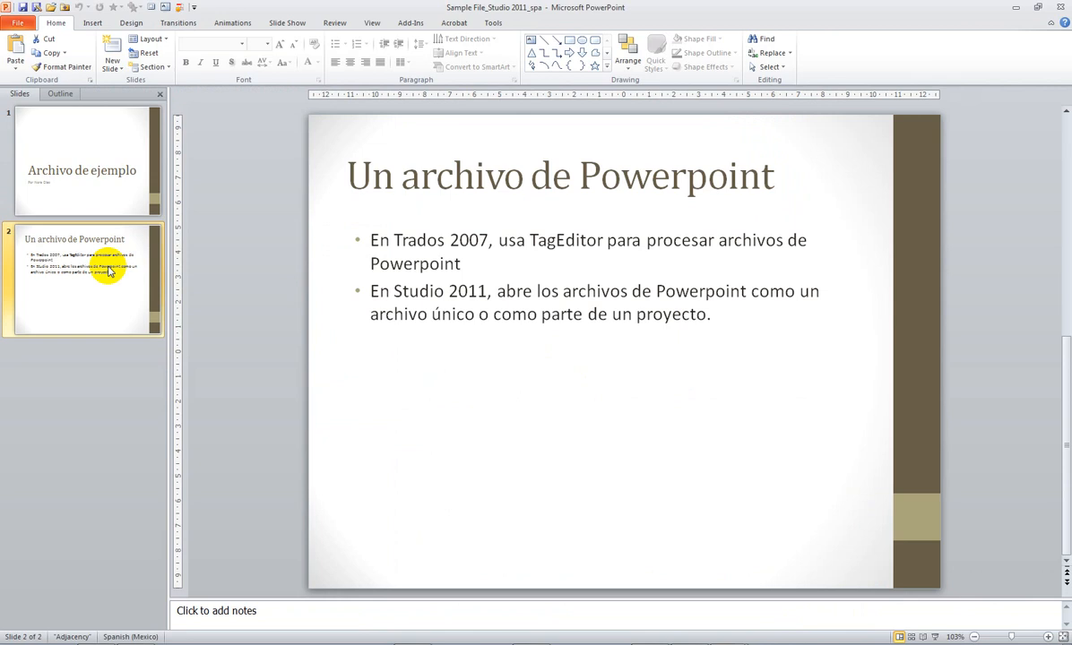
click(79, 164)
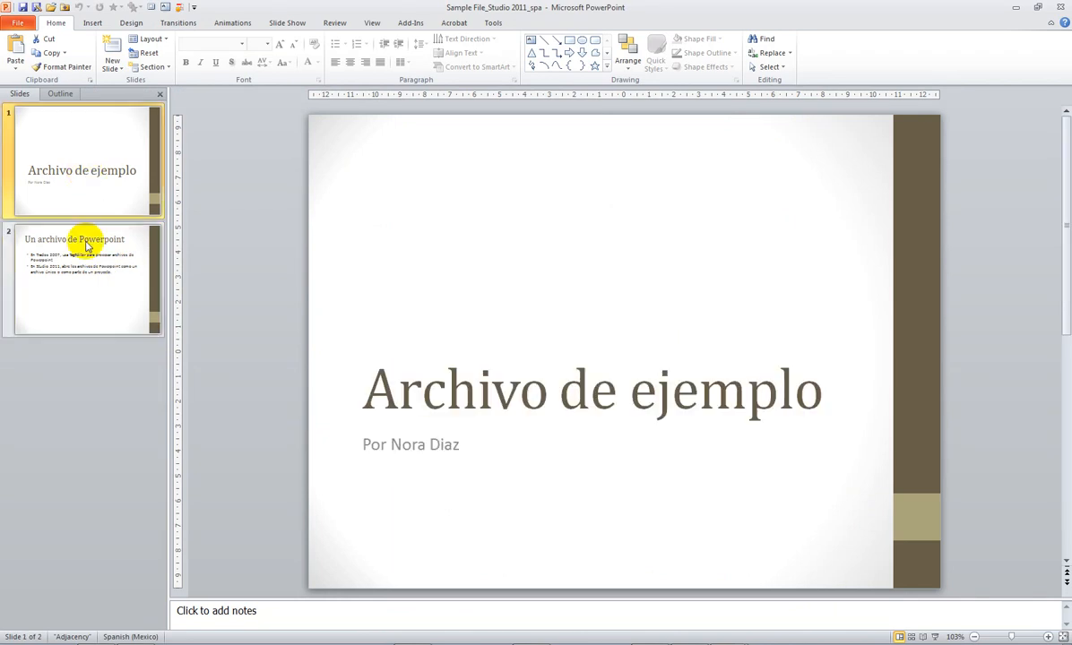